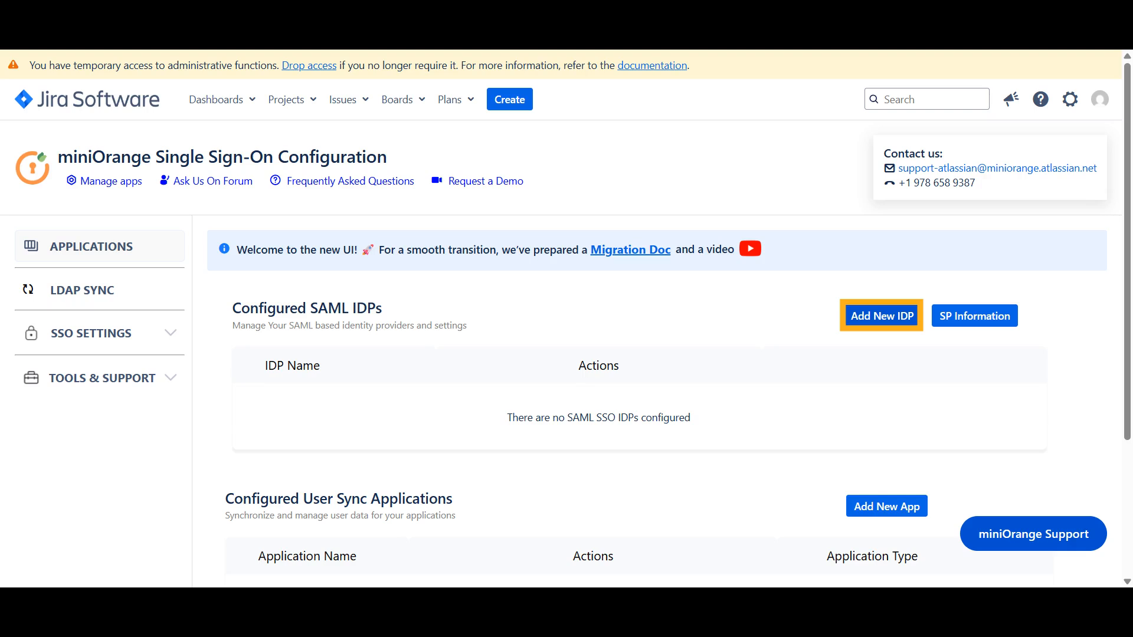
Step: Start the quick setup of a new SAML IDP and choose to provide Jira's metadata by manually configuring it on the IDP
click(882, 319)
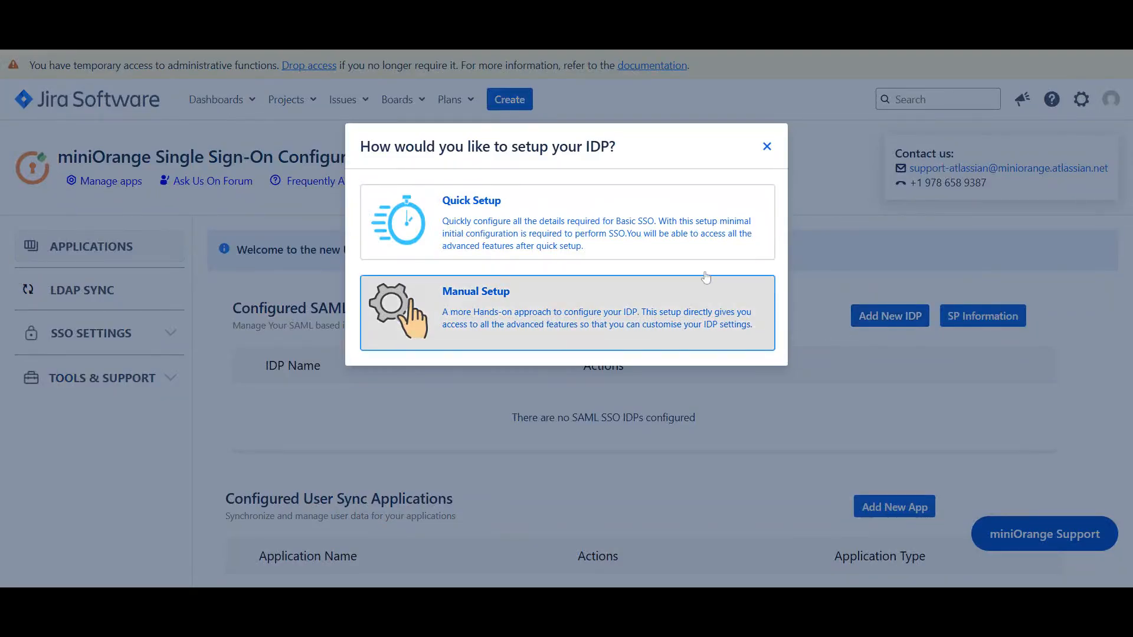
click(568, 223)
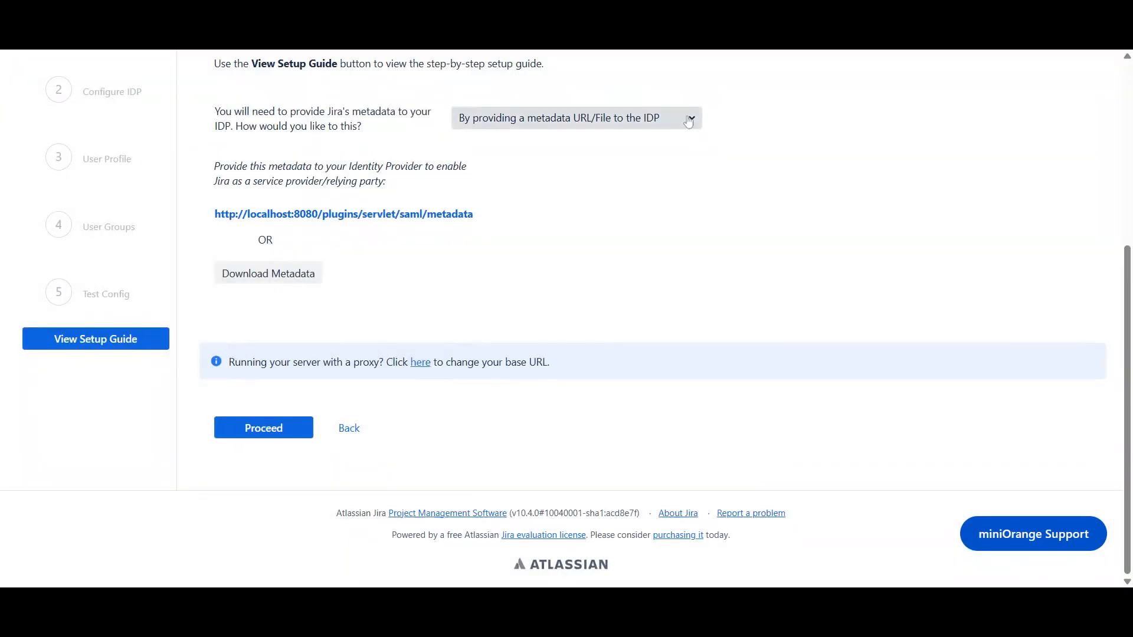
click(686, 118)
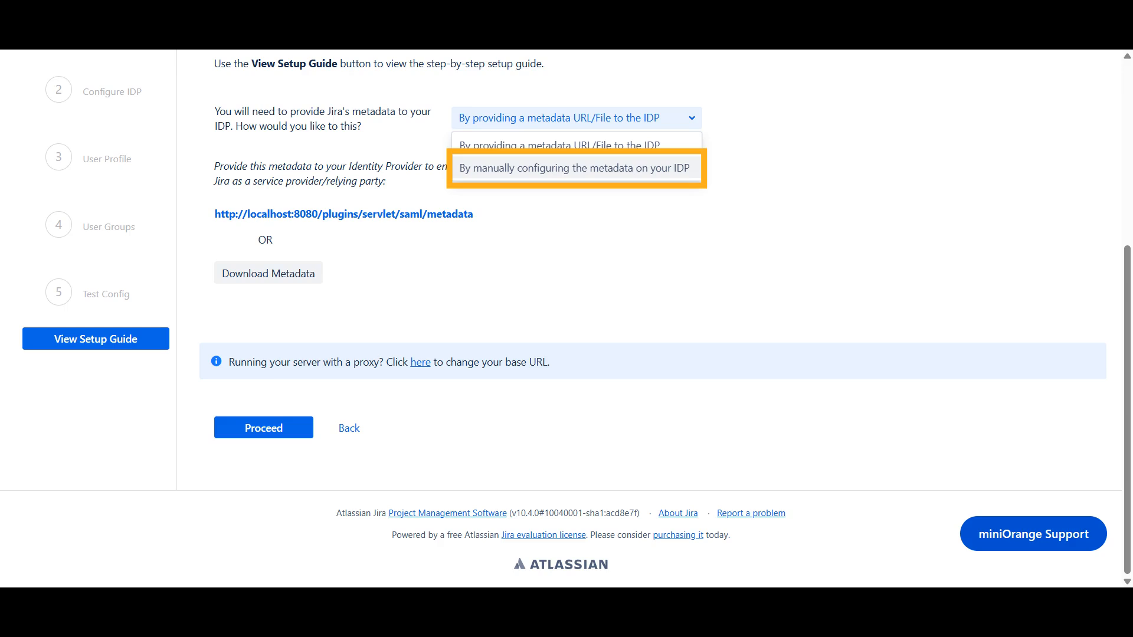
click(675, 170)
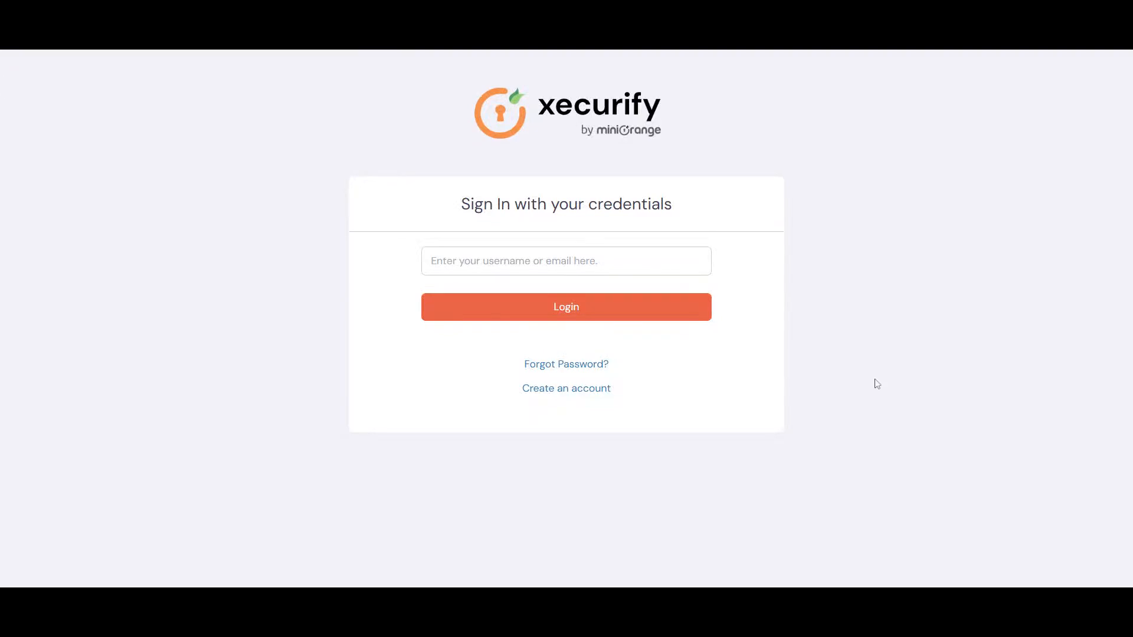
Step: Switch to the xecurify login page and sign in with the account e-mail and password
click(581, 263)
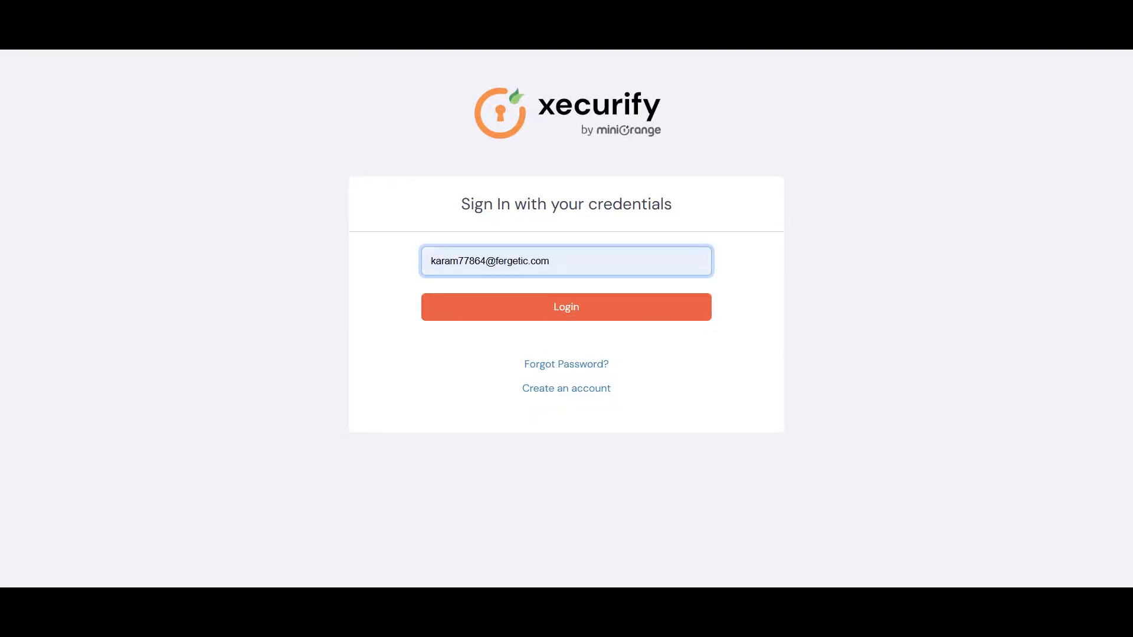
click(593, 312)
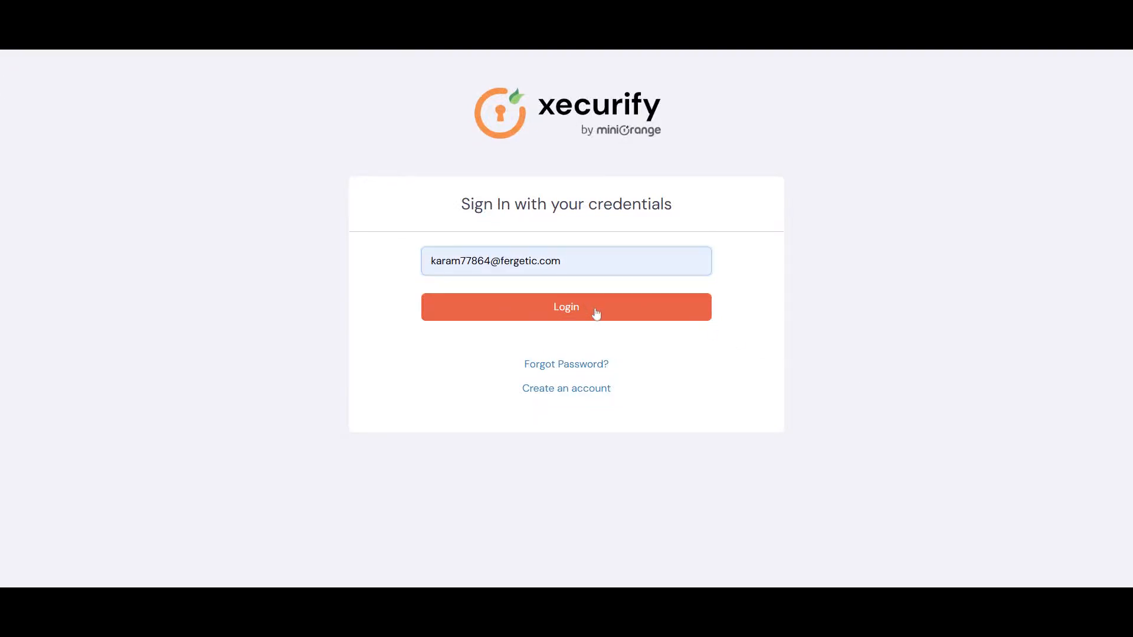
key(ctrl+v)
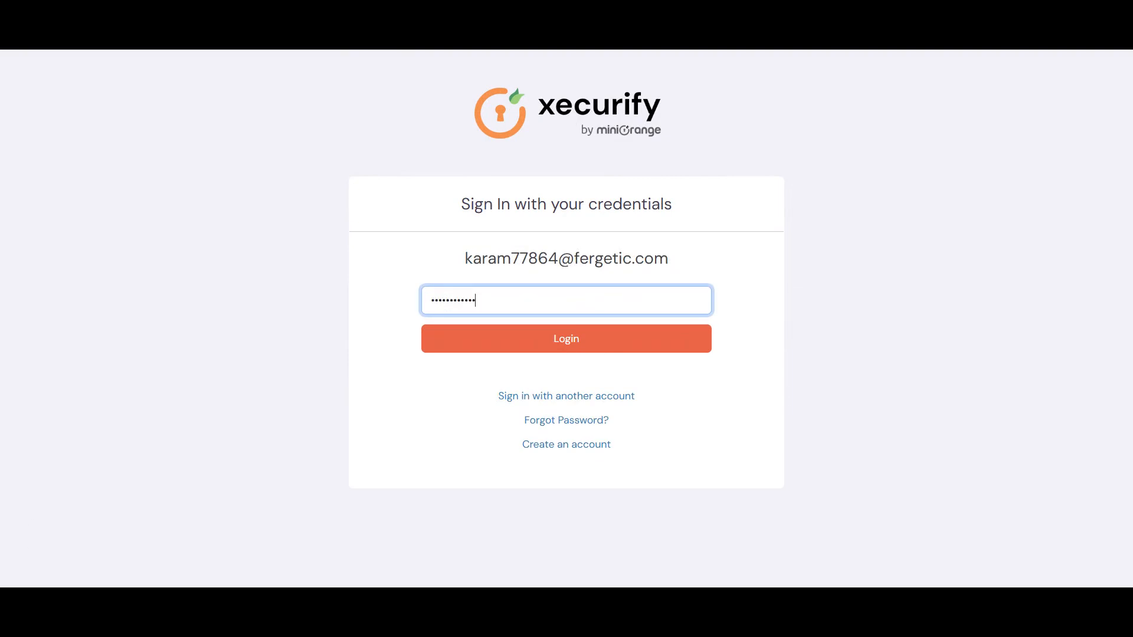
click(607, 341)
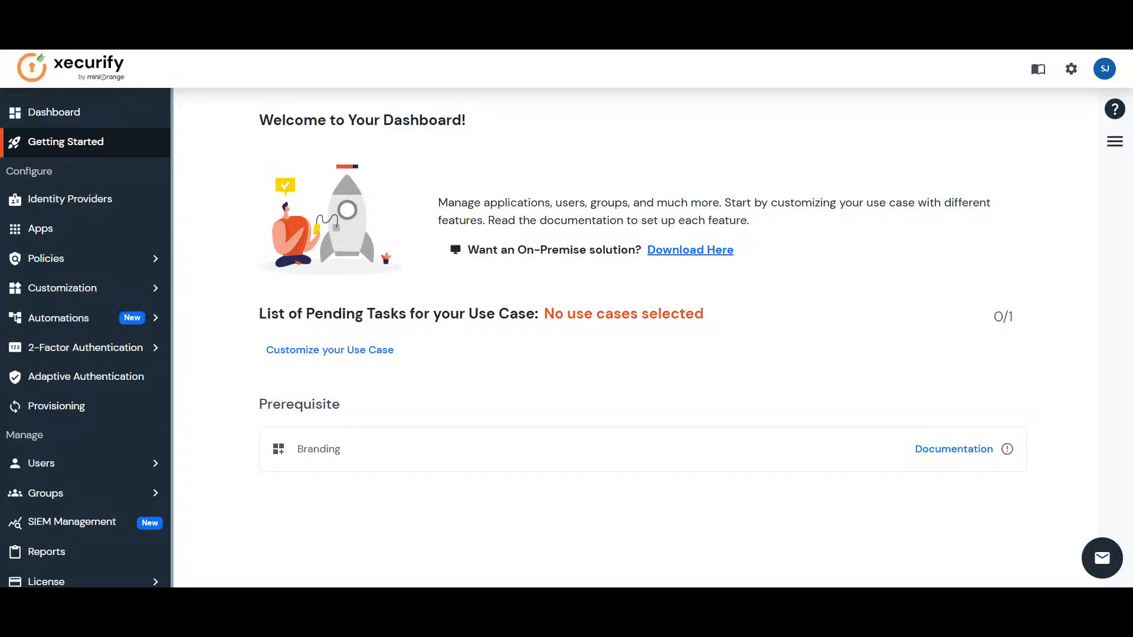
Step: Start adding a new application in xecurify and search the application catalogue for "jira"
click(96, 229)
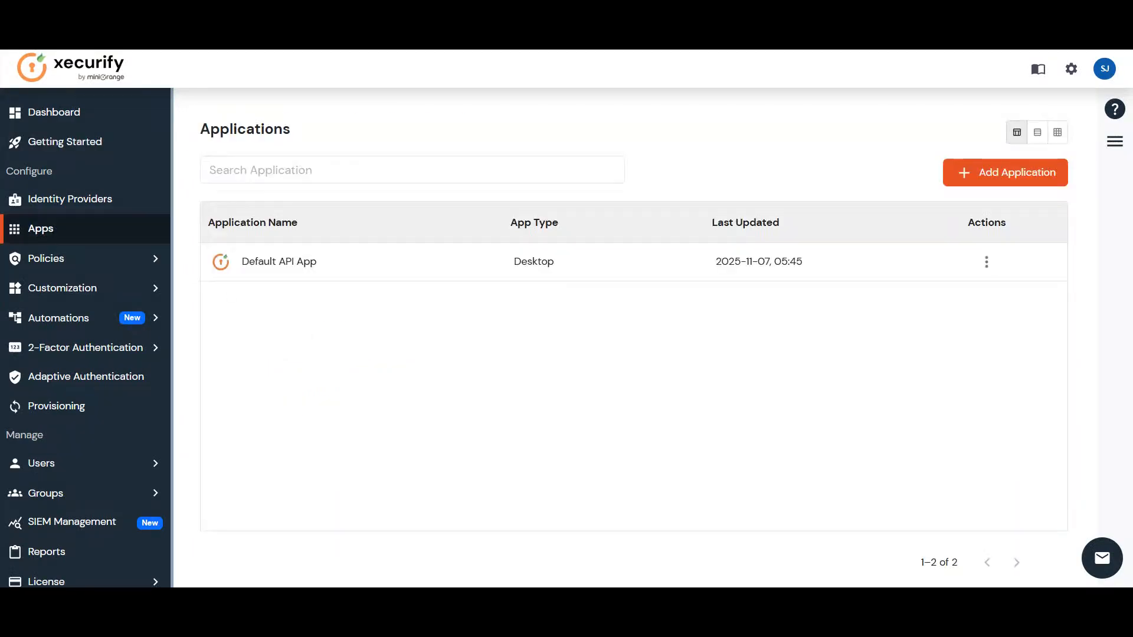
click(1011, 183)
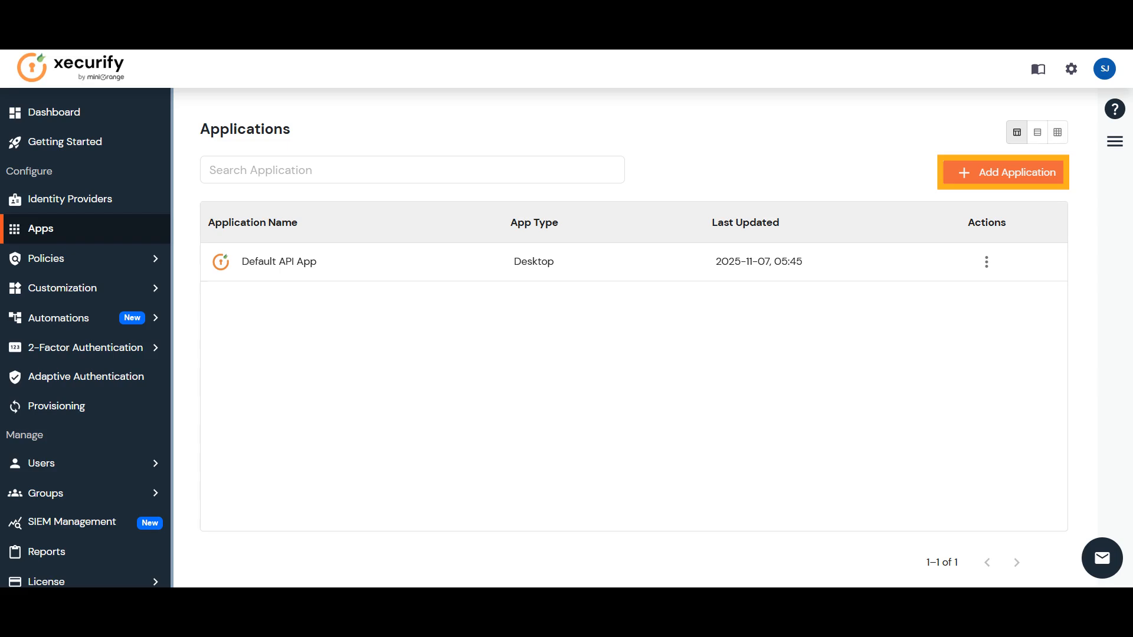
click(361, 196)
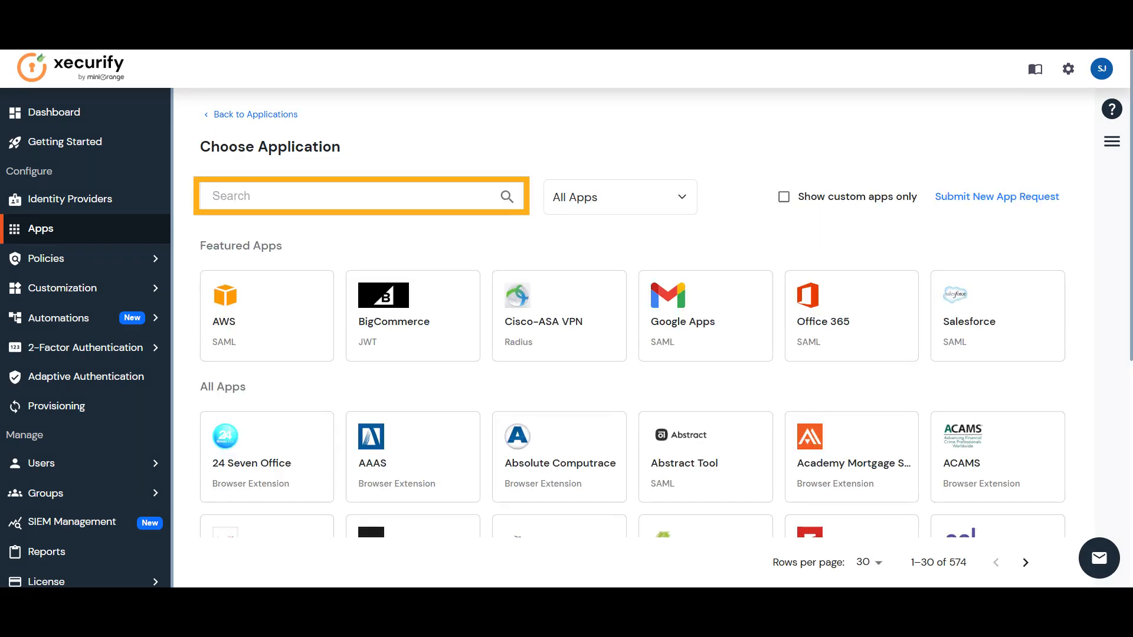
text(jira)
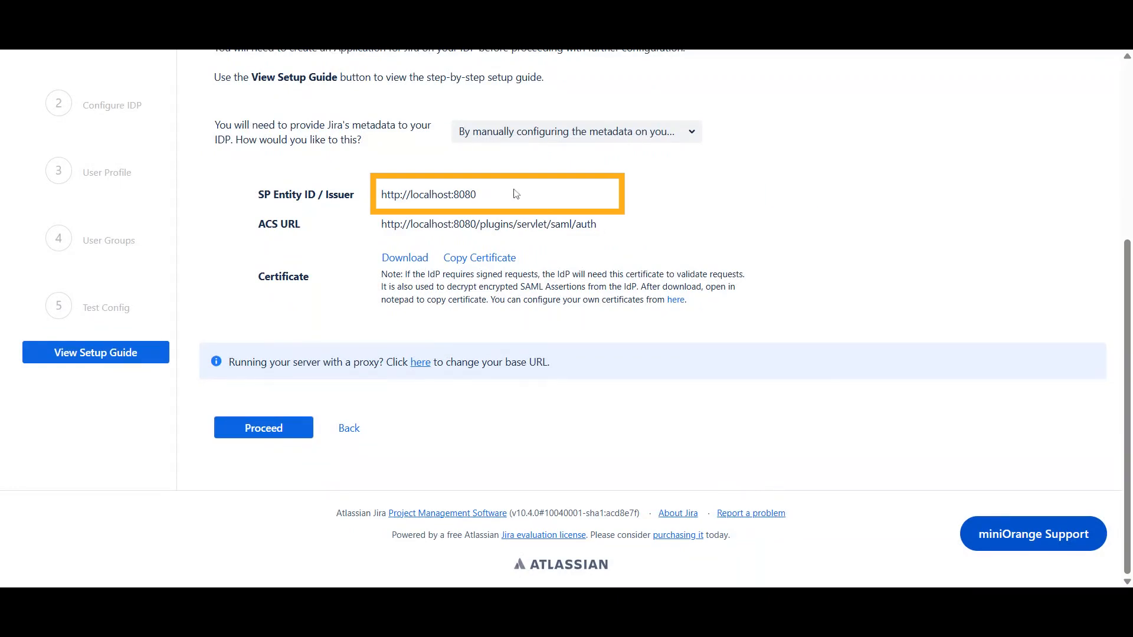
click(516, 194)
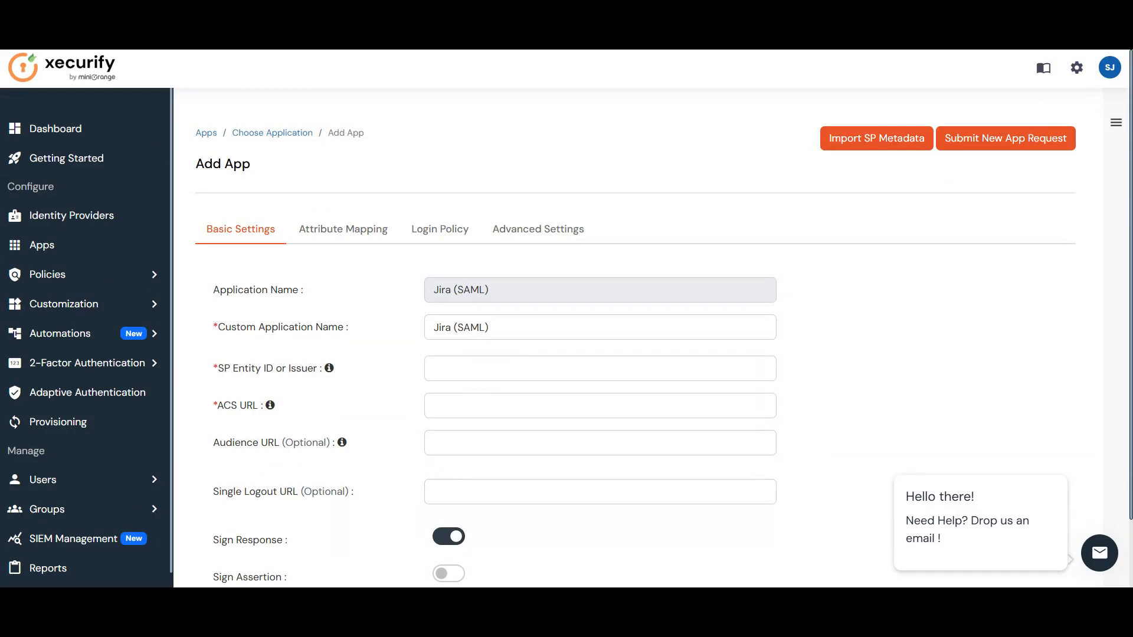
click(600, 368)
key(ctrl+v)
scroll(600, 336, down, 1)
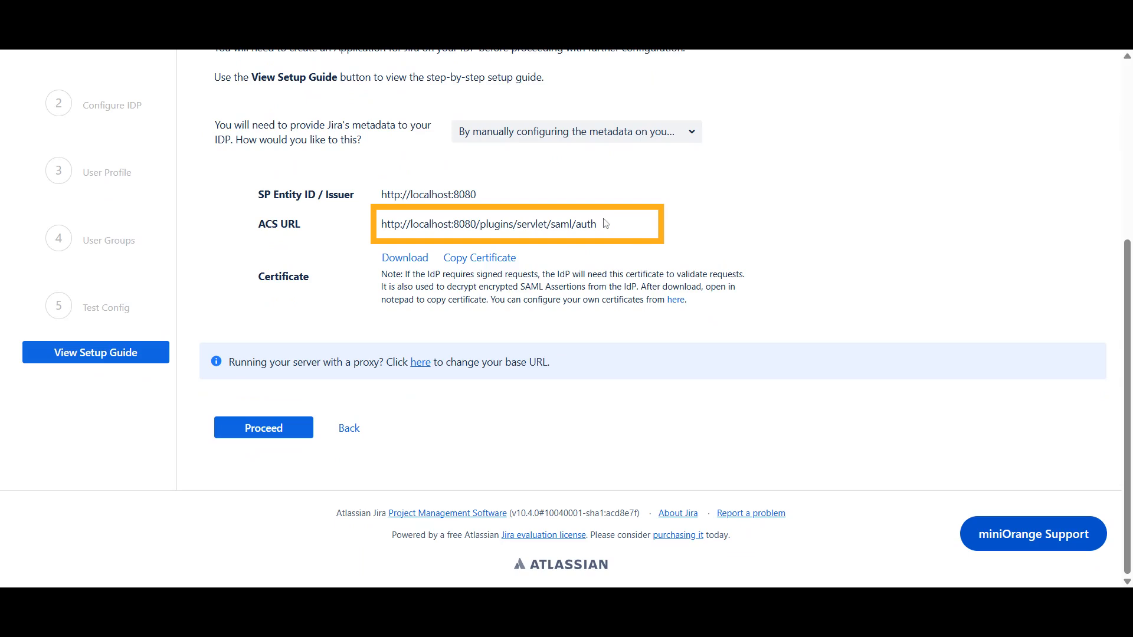
click(605, 223)
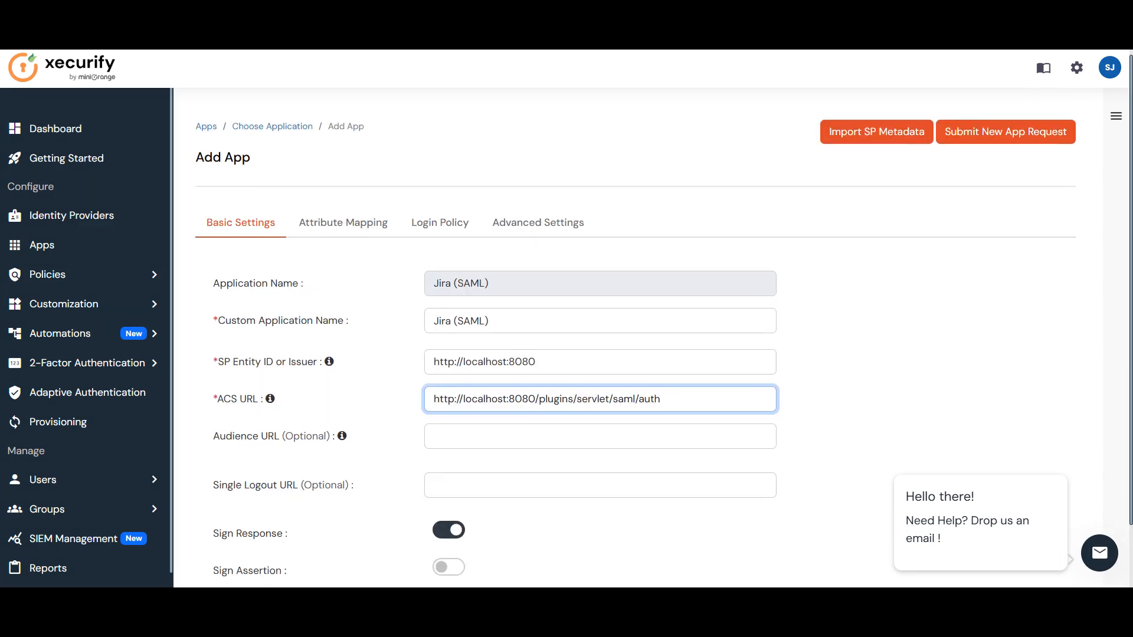
scroll(310, 514, down, 2)
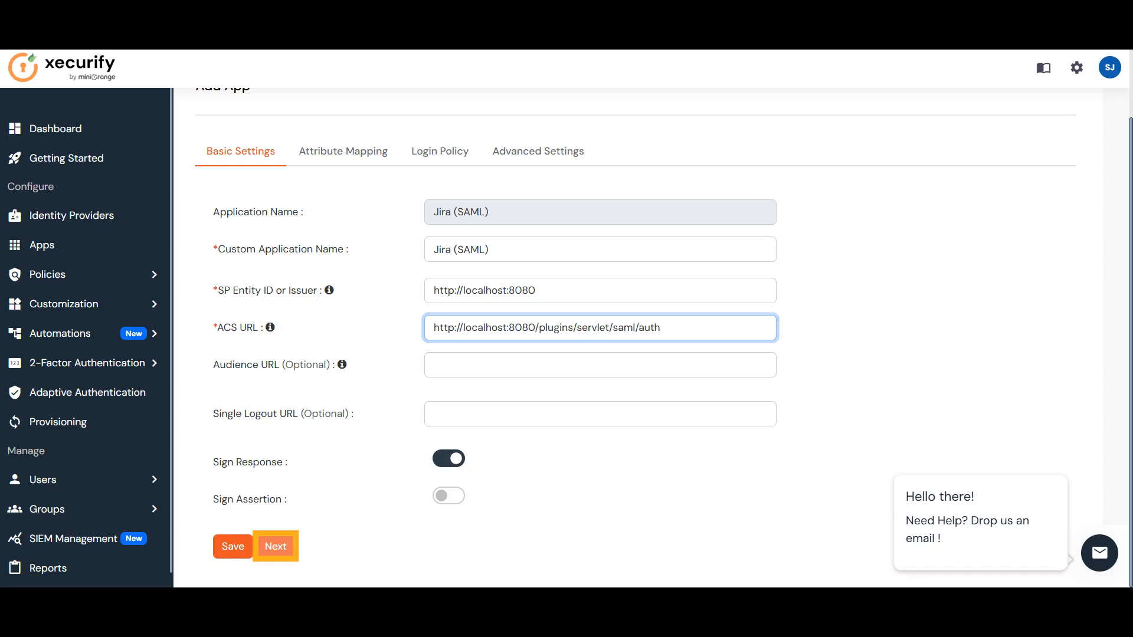
click(275, 546)
Step: Add a SAML response assertion attribute named FirstName and map it to First Name
click(269, 477)
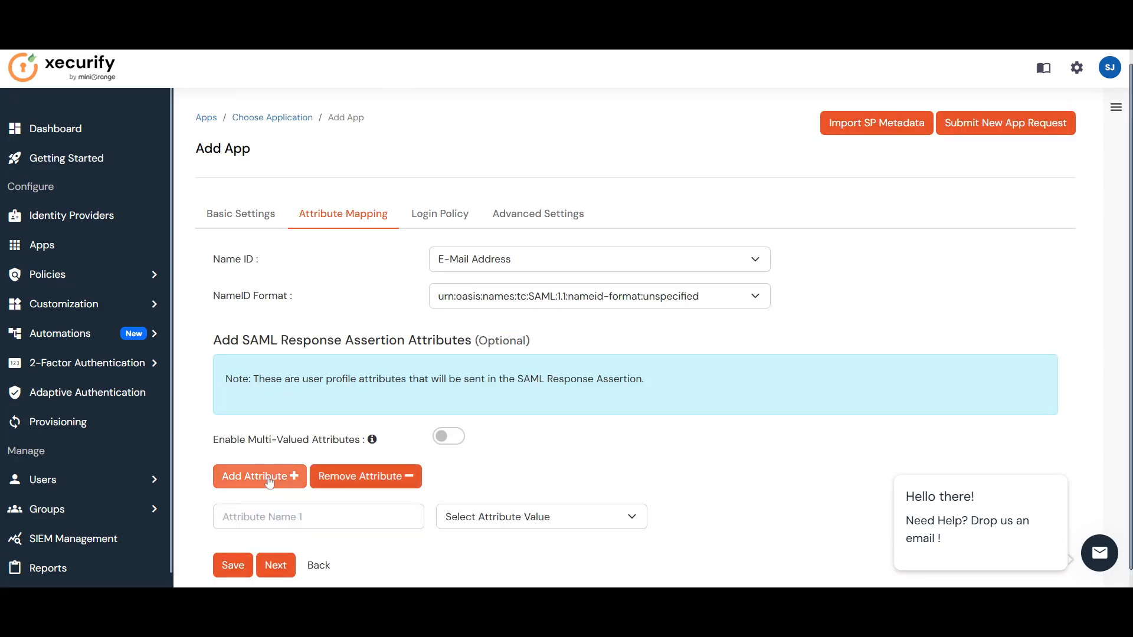
click(278, 517)
scroll(279, 517, down, 1)
text(FirstName)
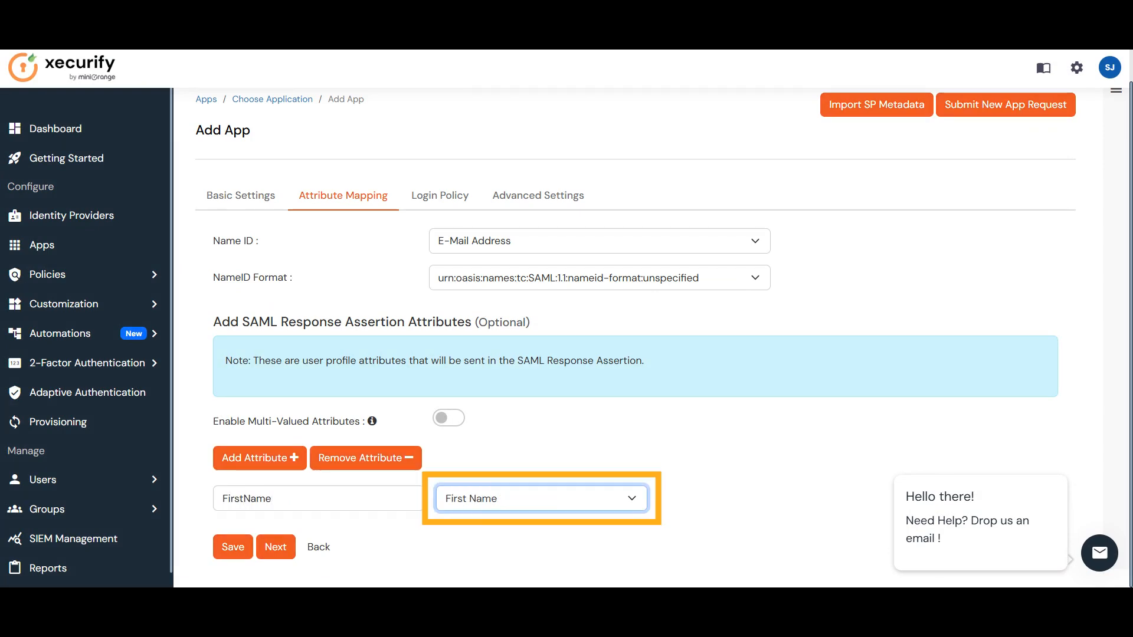
Step: Add a second assertion attribute named LastName and complete the remaining settings to save the Jira (SAML) application
click(279, 463)
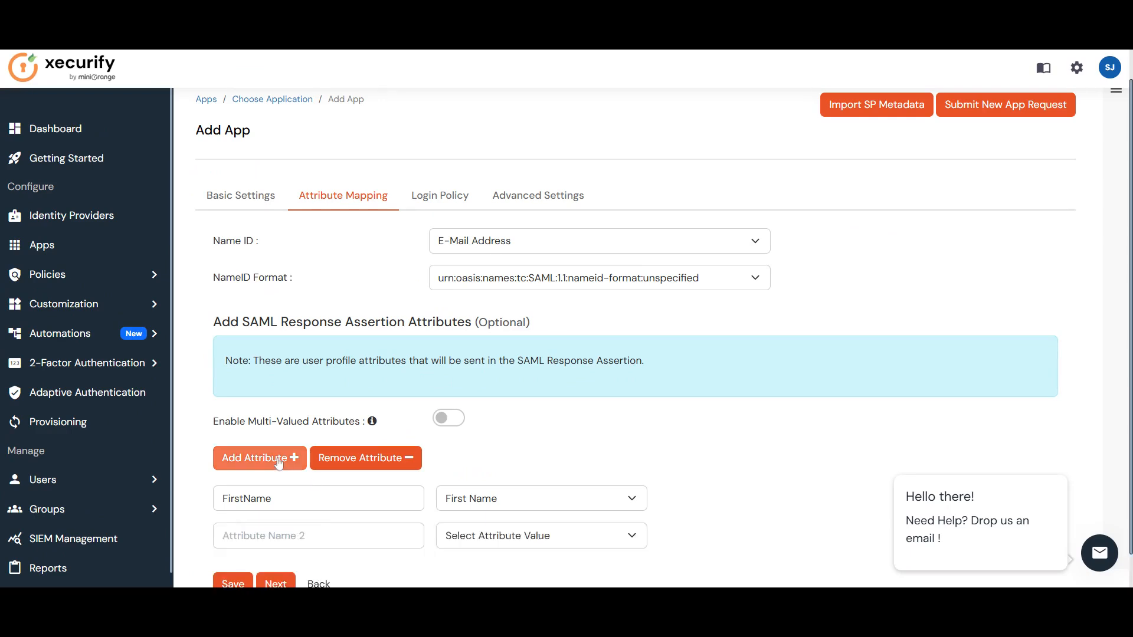
scroll(279, 462, down, 1)
click(277, 498)
text(LastName)
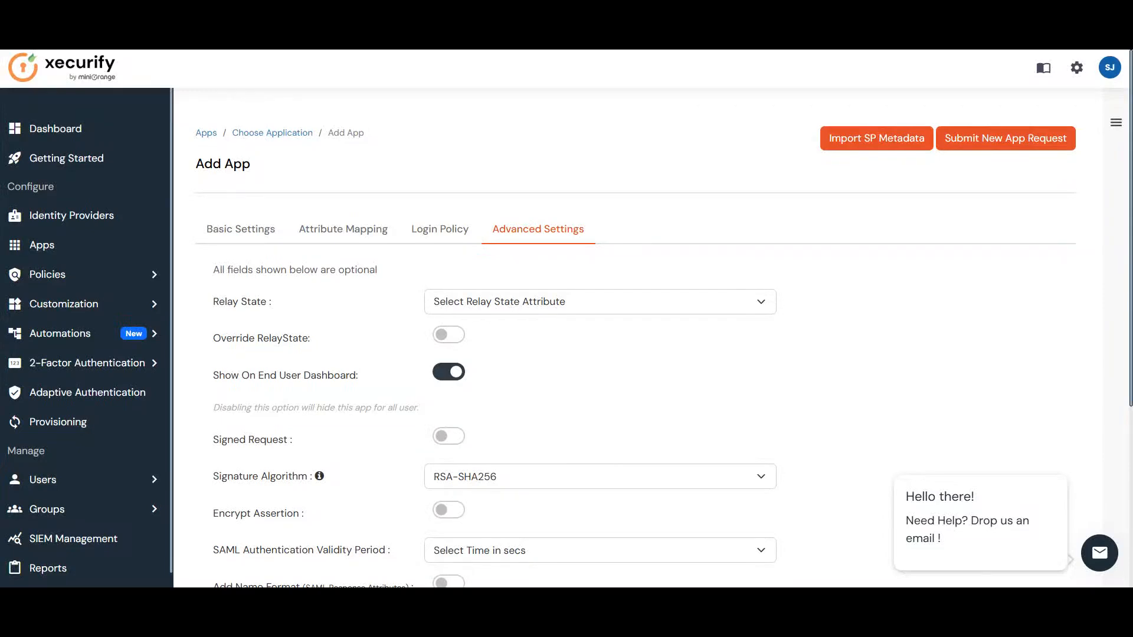
scroll(649, 337, down, 5)
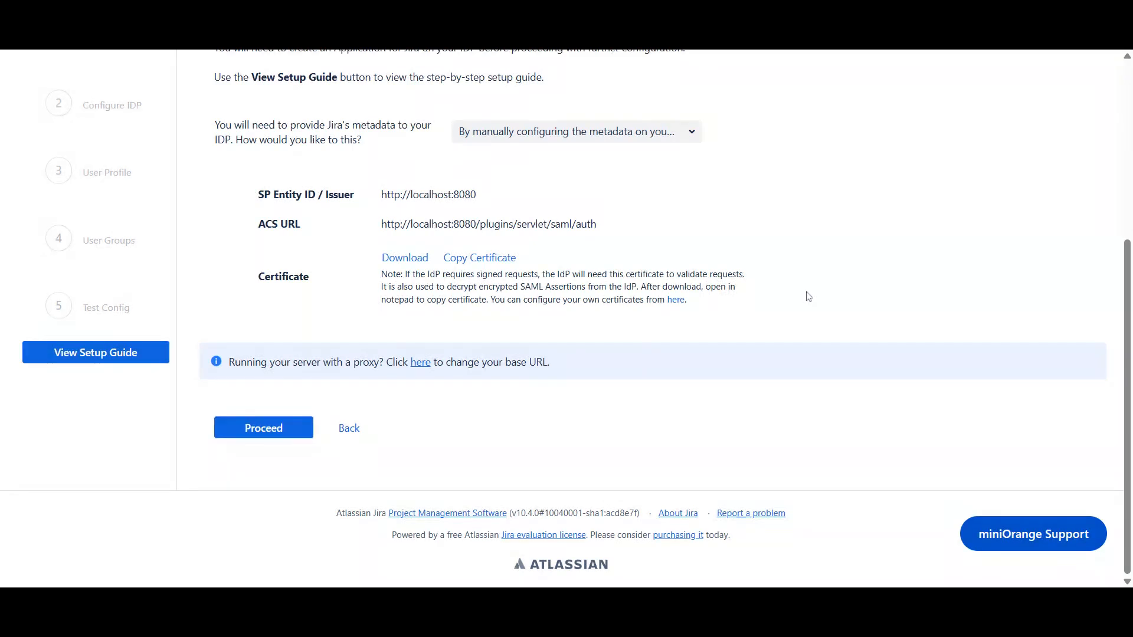
Step: Return to Jira, proceed to the identity provider configuration, and choose to add the metadata through the IDP's metadata URL
click(300, 430)
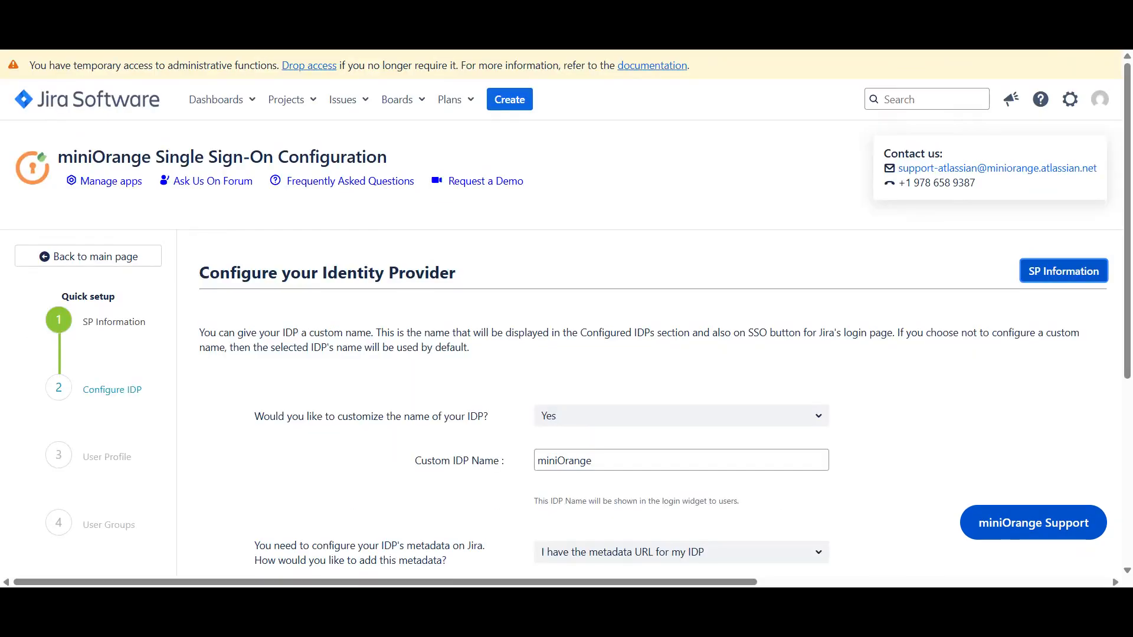
scroll(770, 393, down, 3)
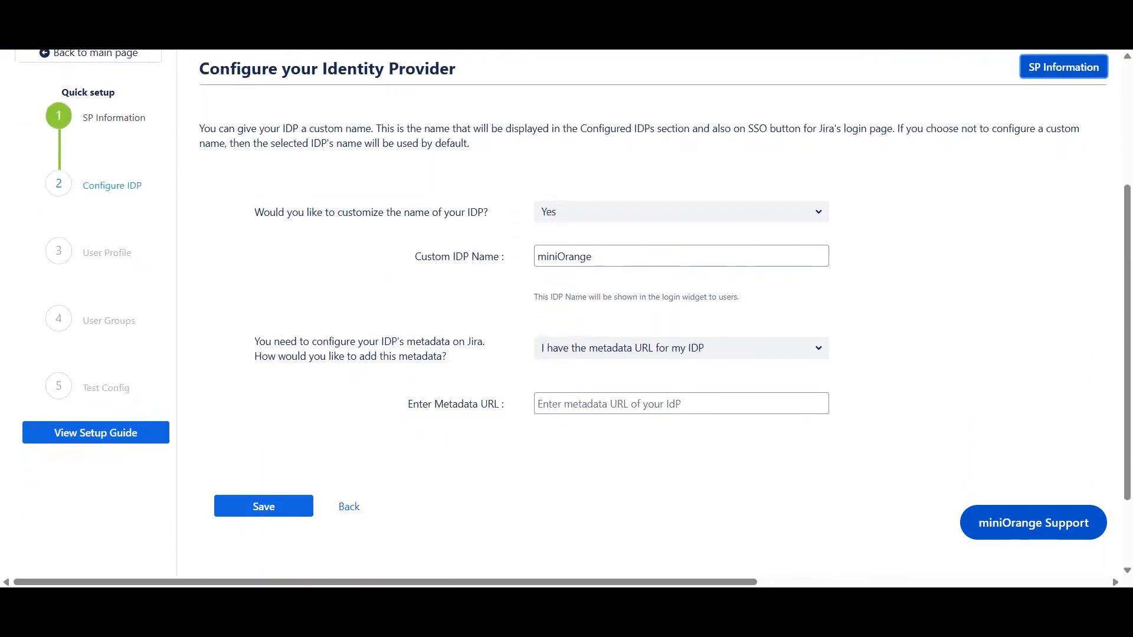
click(791, 357)
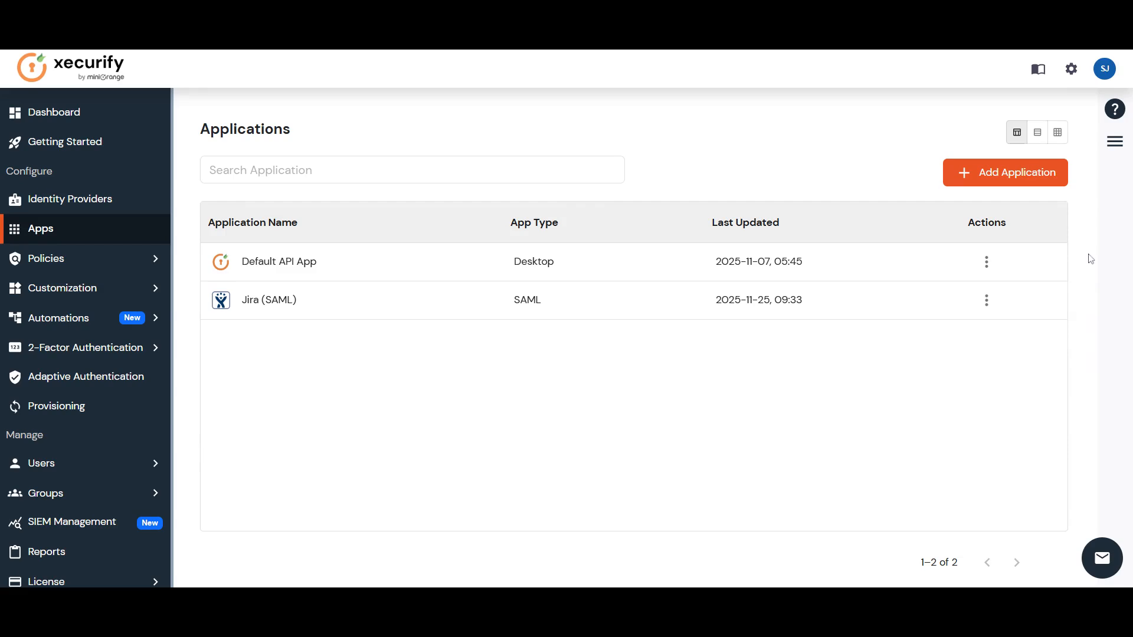
Step: Copy the Jira (SAML) app's metadata URL from xecurify, enter it as the IDP metadata URL in Jira, and save the configuration
click(988, 302)
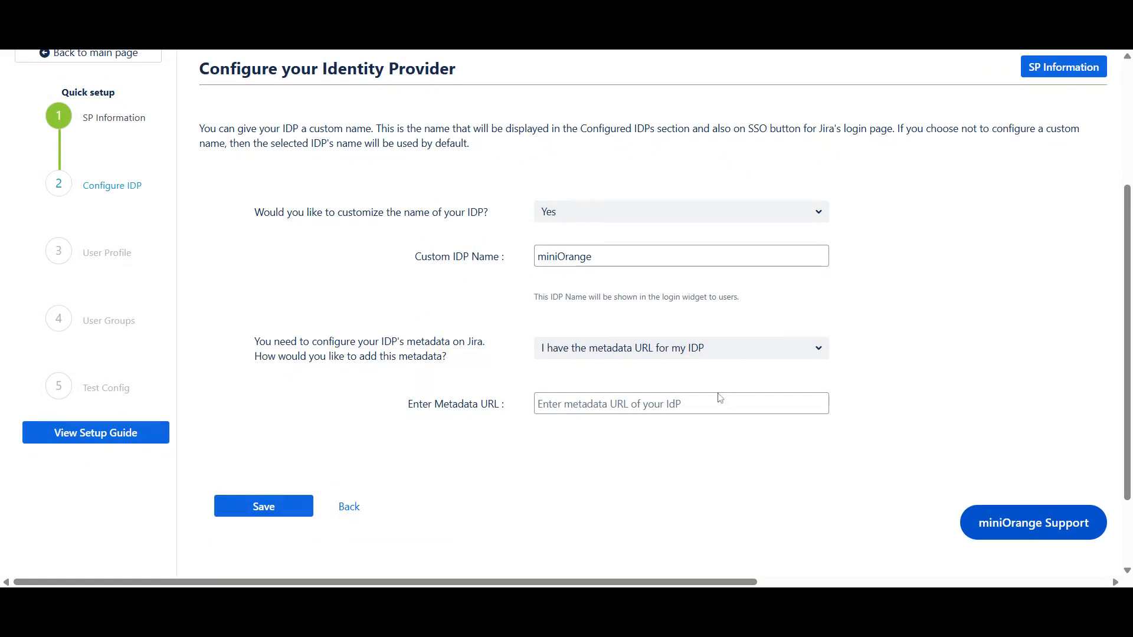
click(708, 403)
key(ctrl+v)
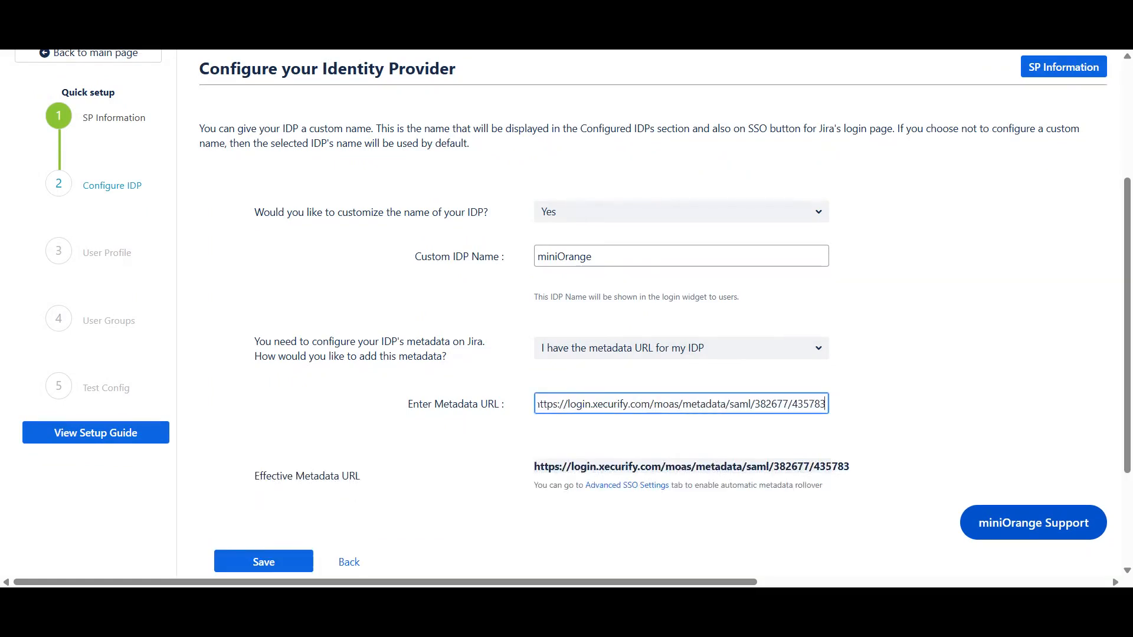
scroll(650, 455, down, 3)
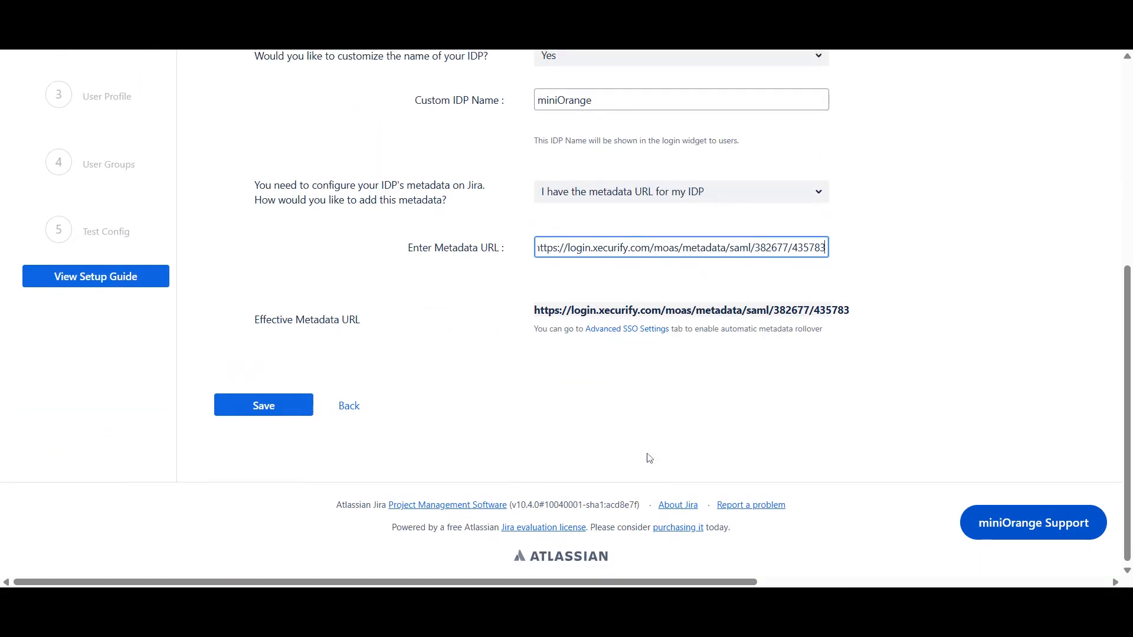
click(288, 405)
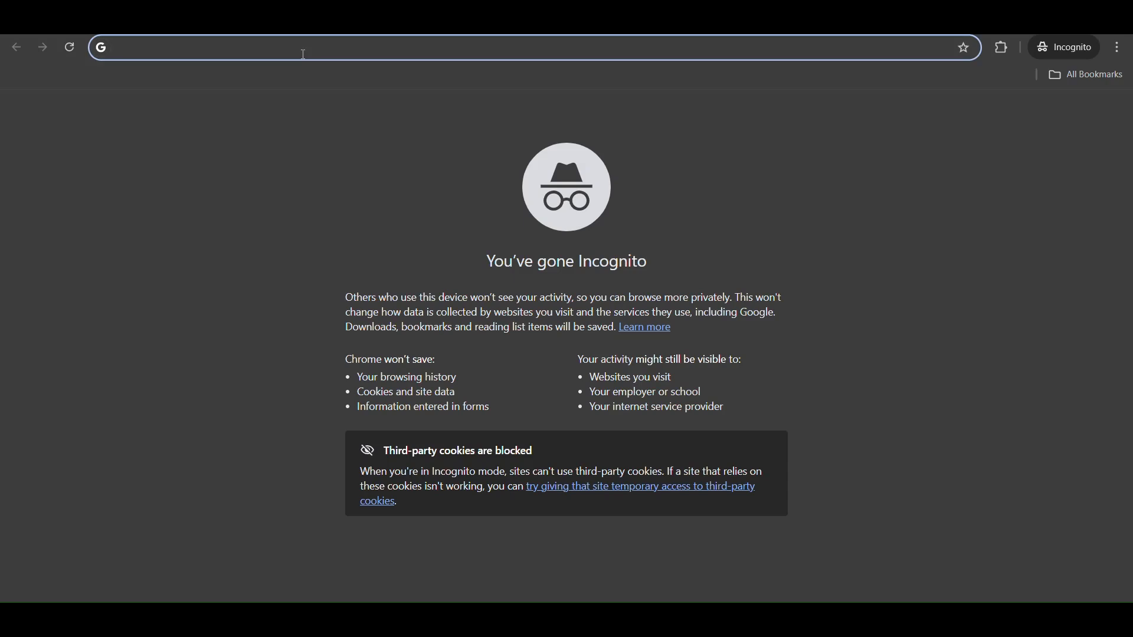
Step: Open Jira's Test and Get Attributes URL in an incognito window and continue with the corporate login
key(ctrl+v)
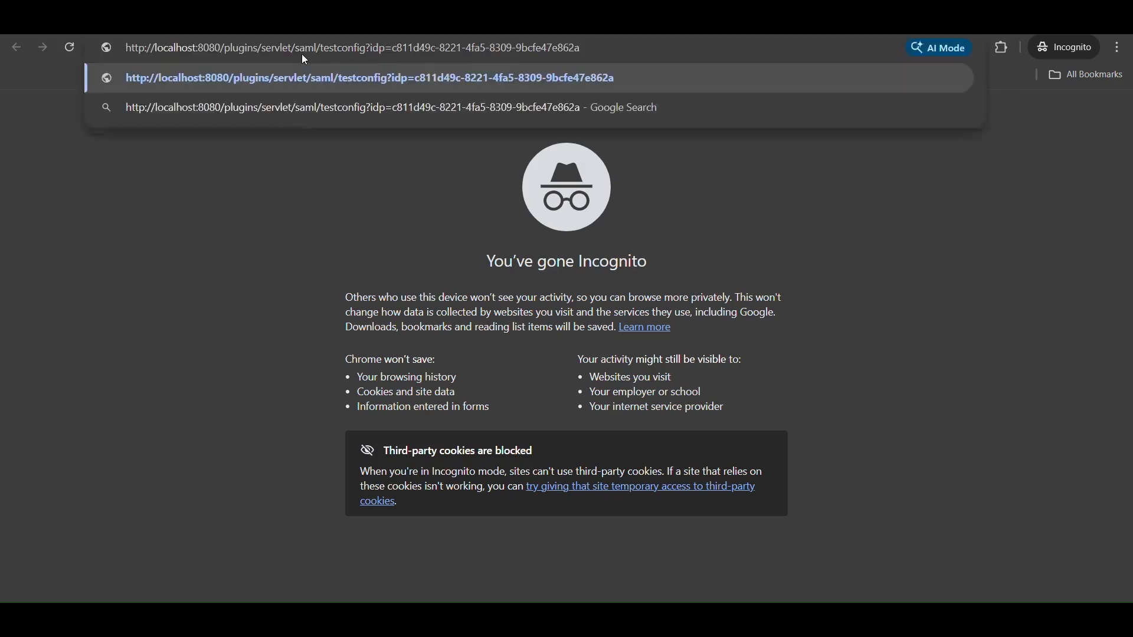
key(Return)
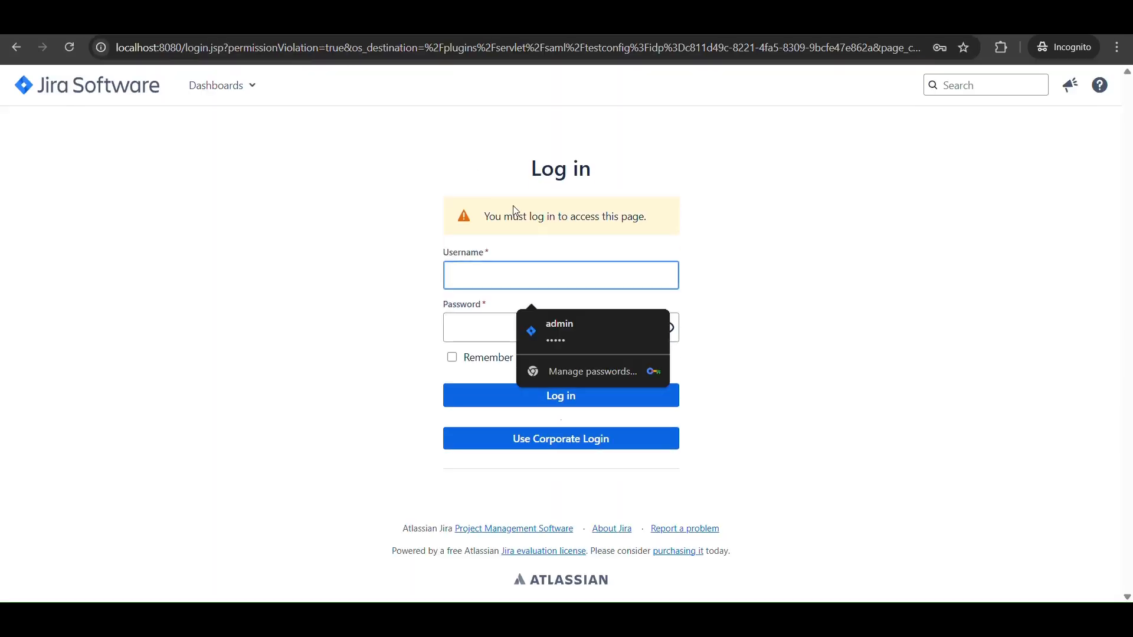
click(515, 446)
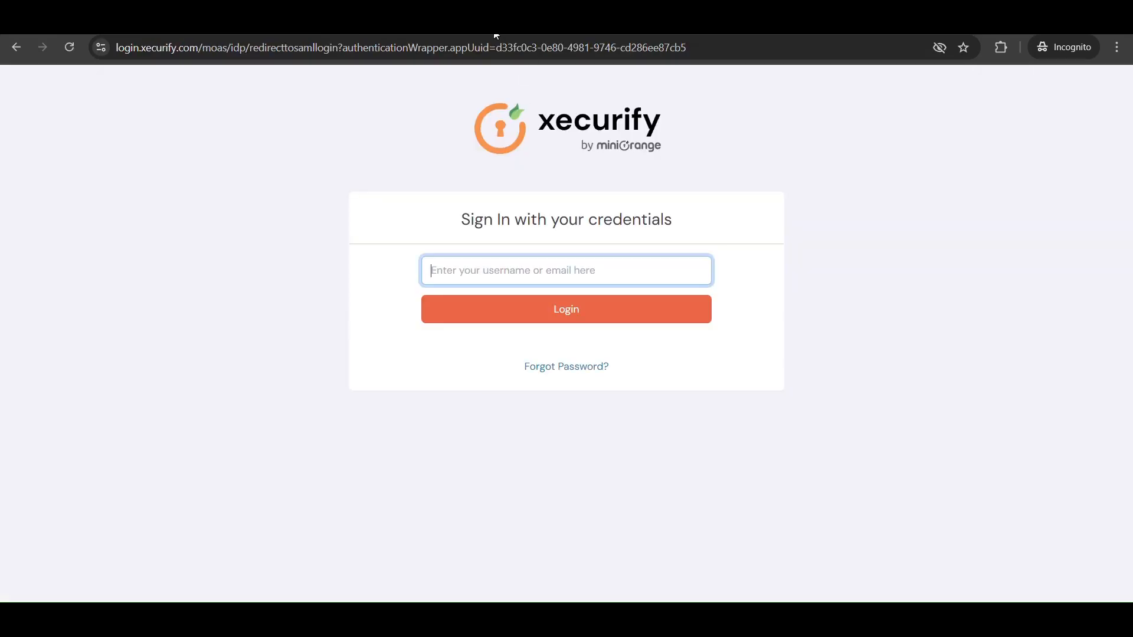
Step: Sign in on the xecurify page with the account e-mail and password to run the attribute test
click(526, 268)
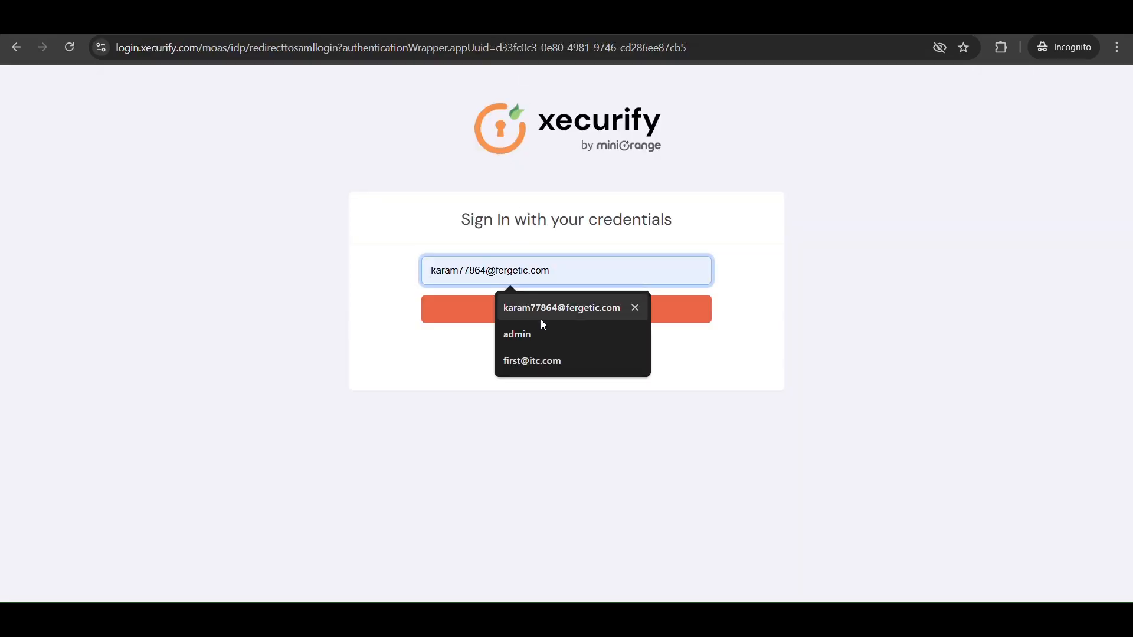
click(541, 320)
click(574, 320)
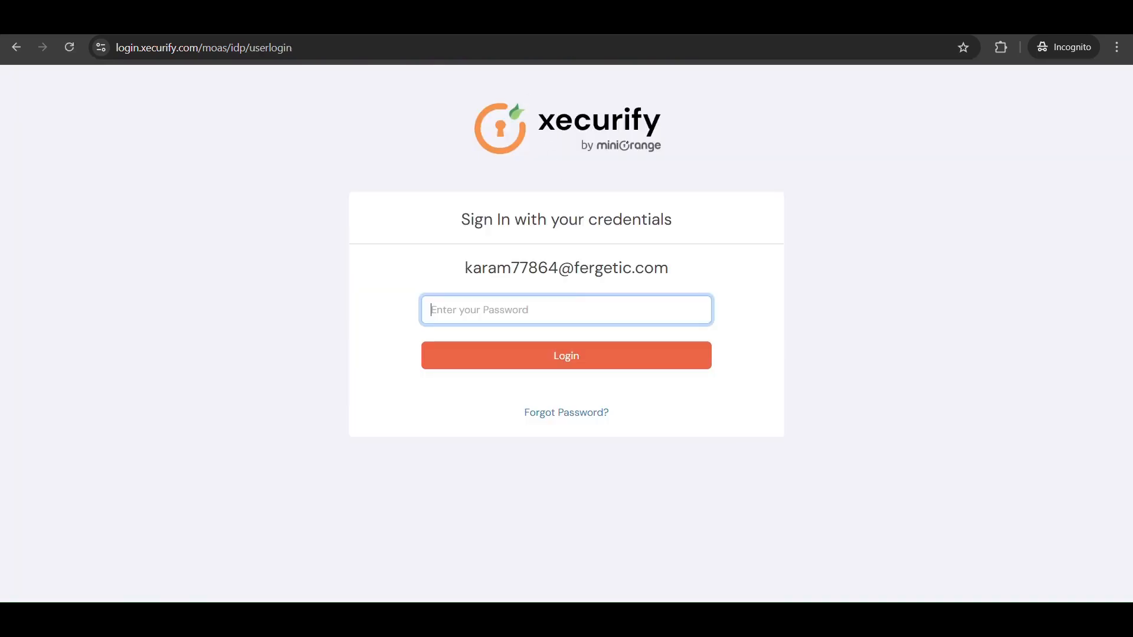
click(493, 317)
key(ctrl+v)
click(528, 359)
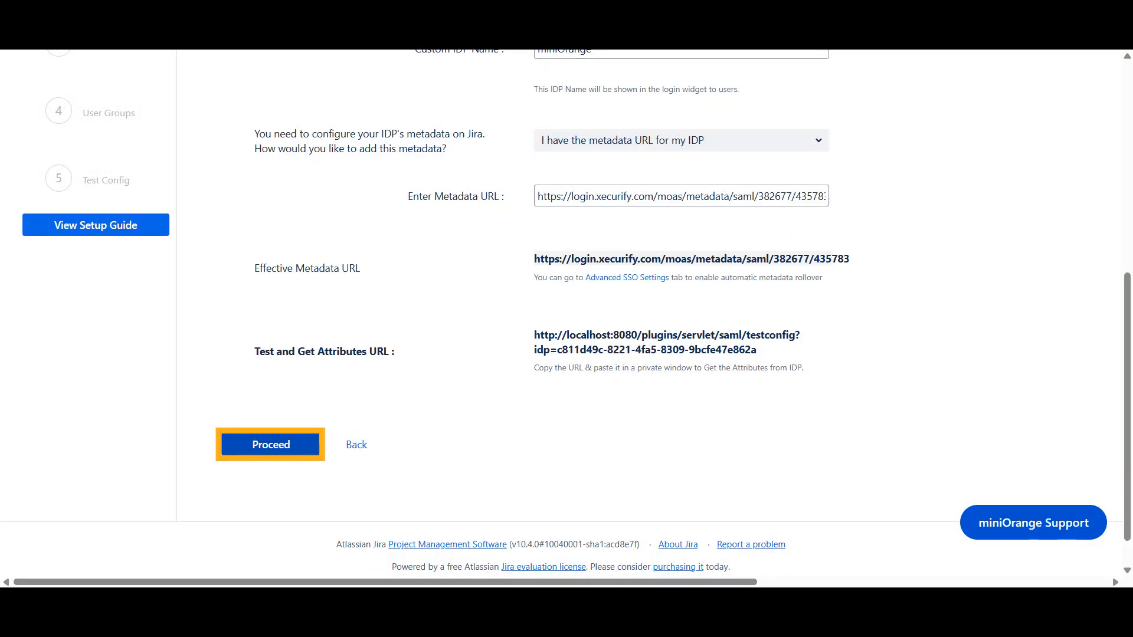
Step: Proceed to the user profile mapping and specify that the IDP has separate attributes for first name and last name
click(271, 444)
scroll(566, 312, down, 1)
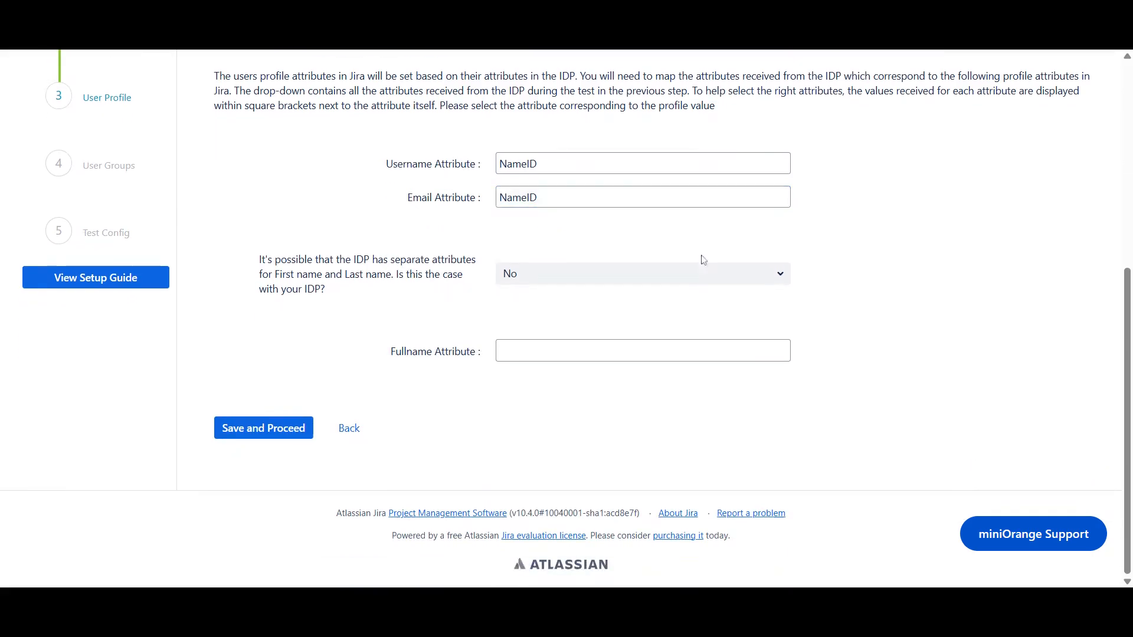
click(698, 276)
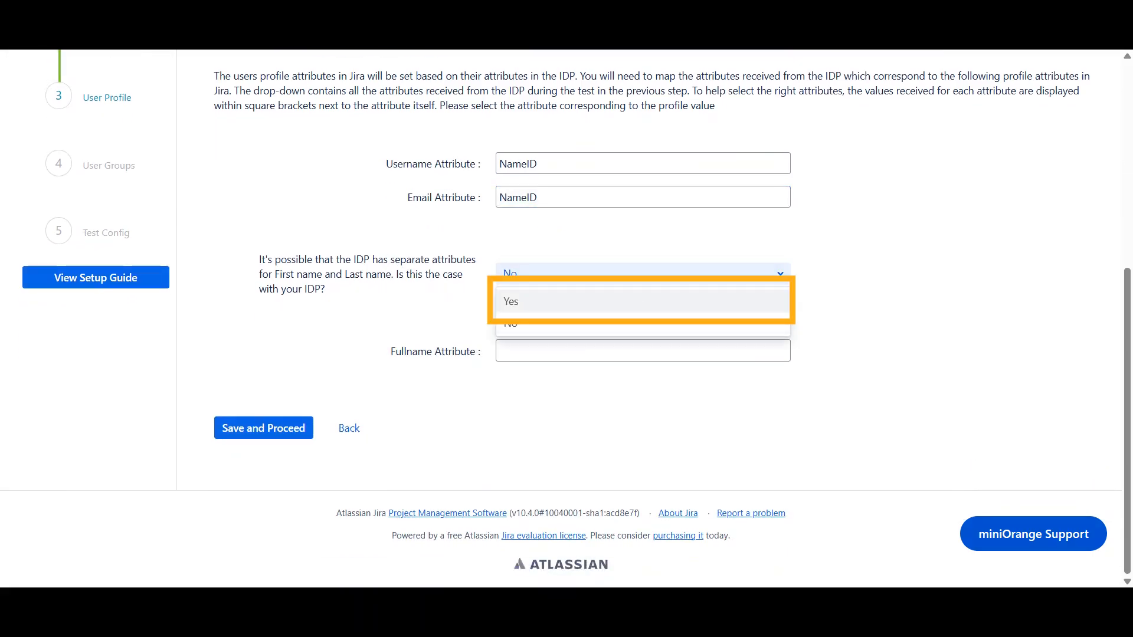
click(643, 302)
Step: Map the first name attribute to FirstName and the last name attribute to LastName, and save the user profile mapping
click(642, 366)
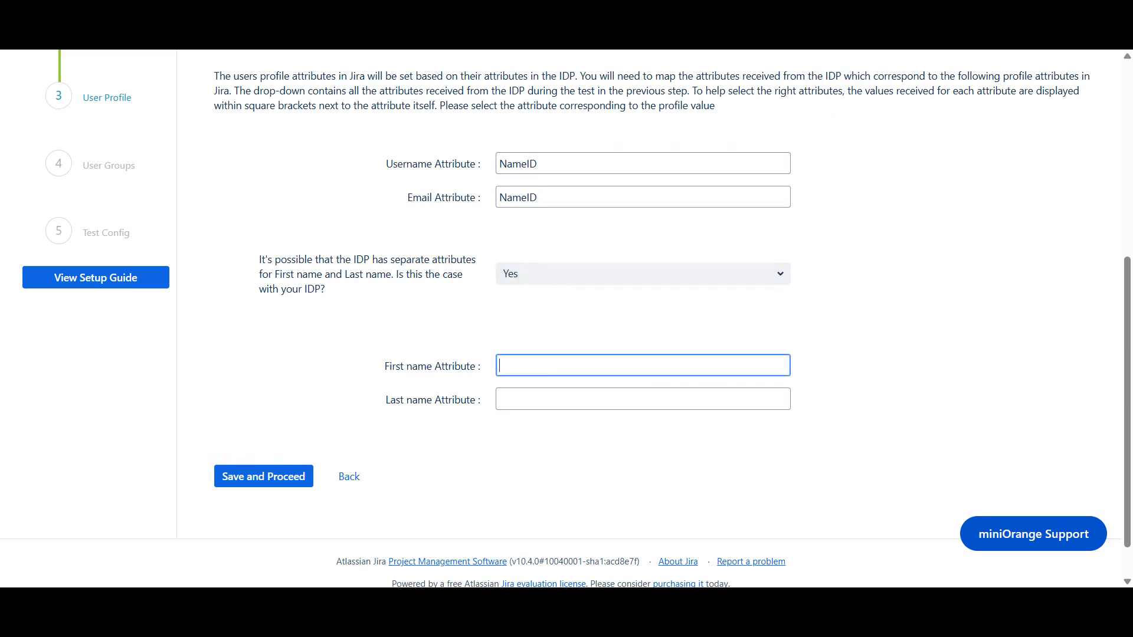
text(FirstName)
click(643, 400)
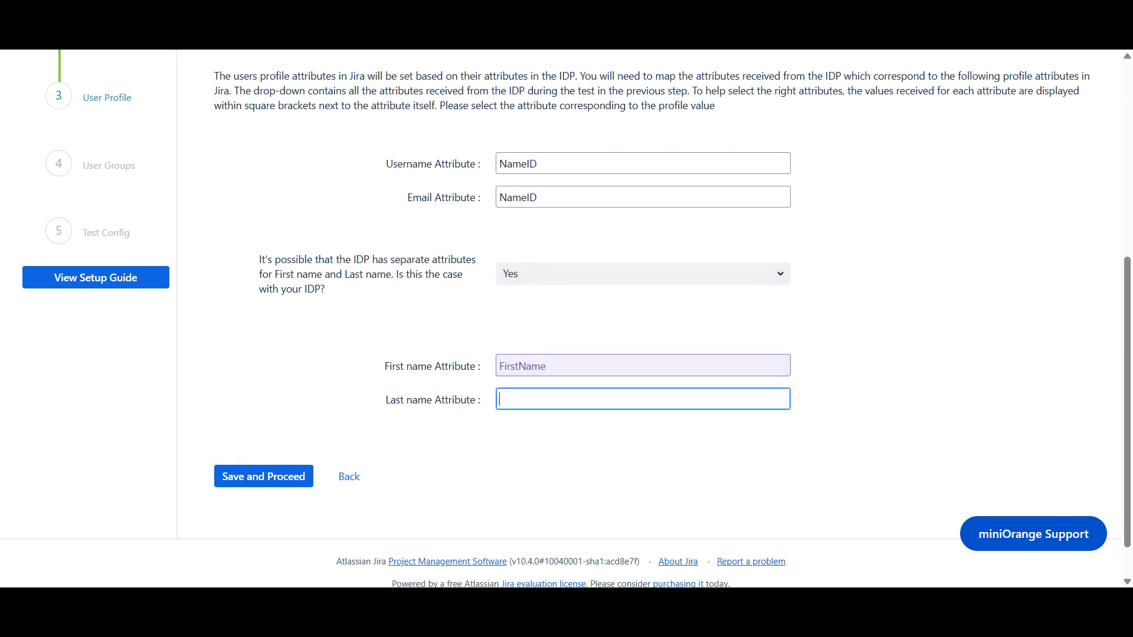
text(LastName)
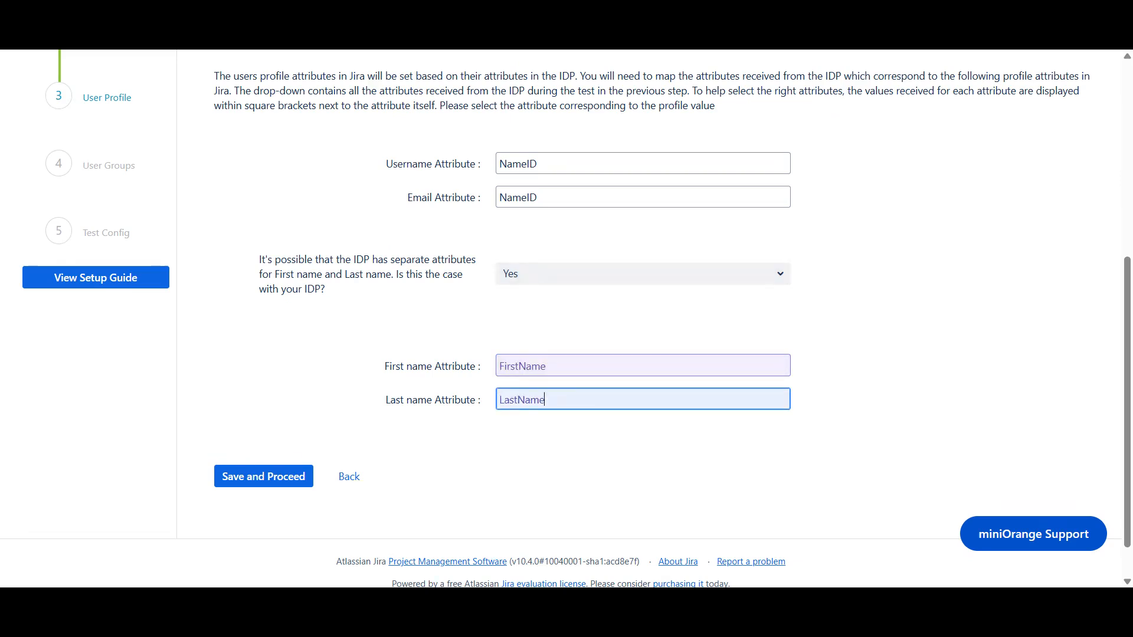
click(288, 488)
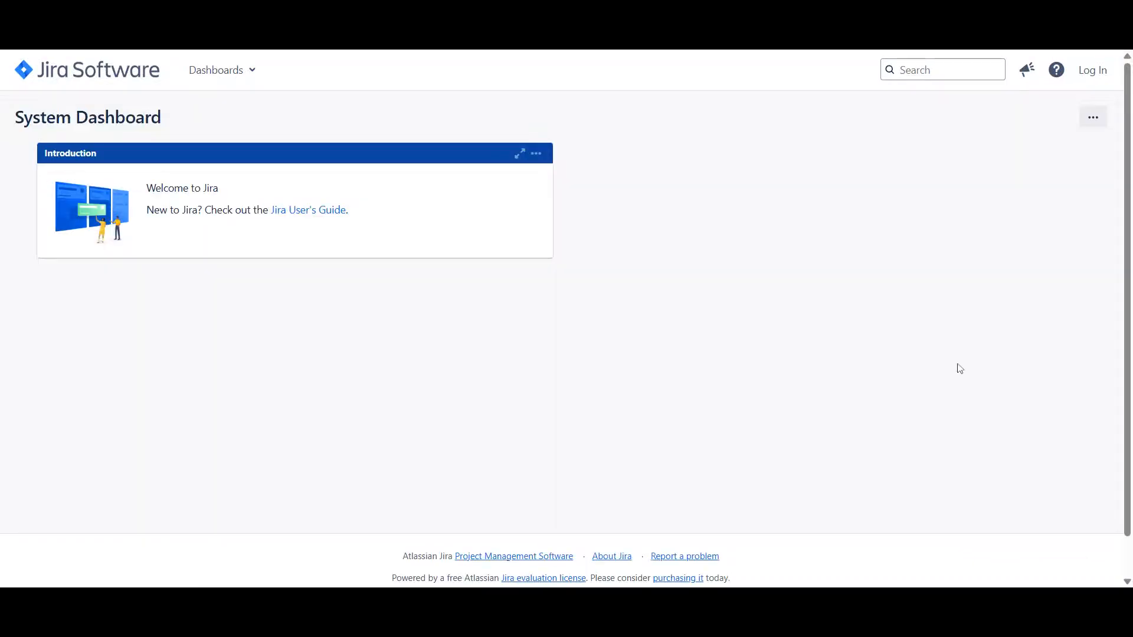
Step: Log in to Jira through the corporate login, signing in on the xecurify page with the account e-mail and password
click(1092, 70)
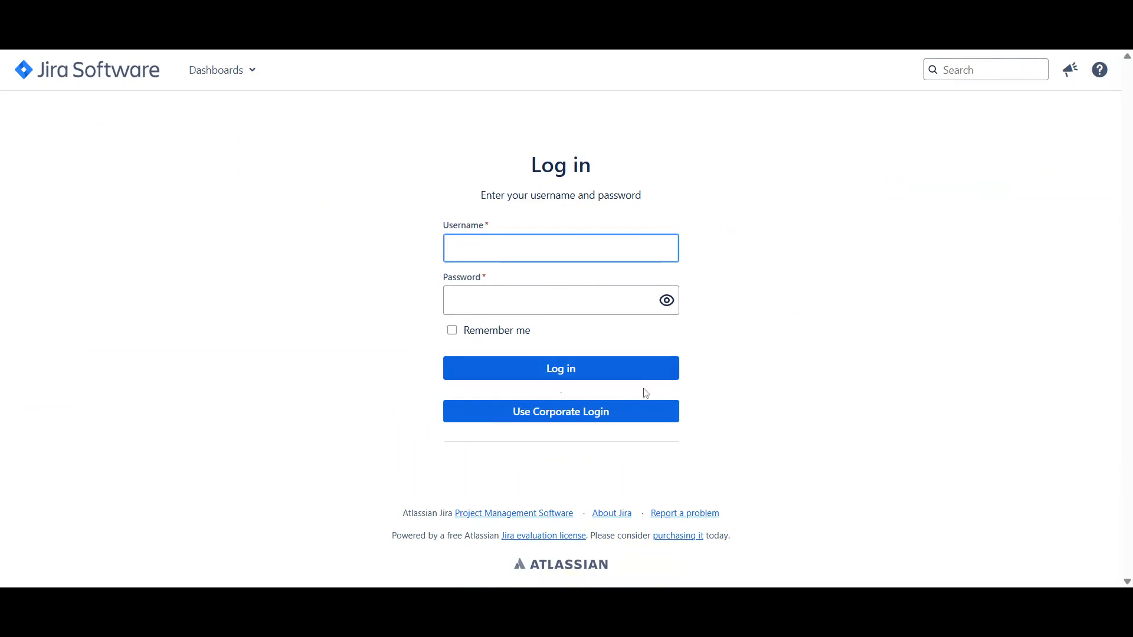
click(620, 418)
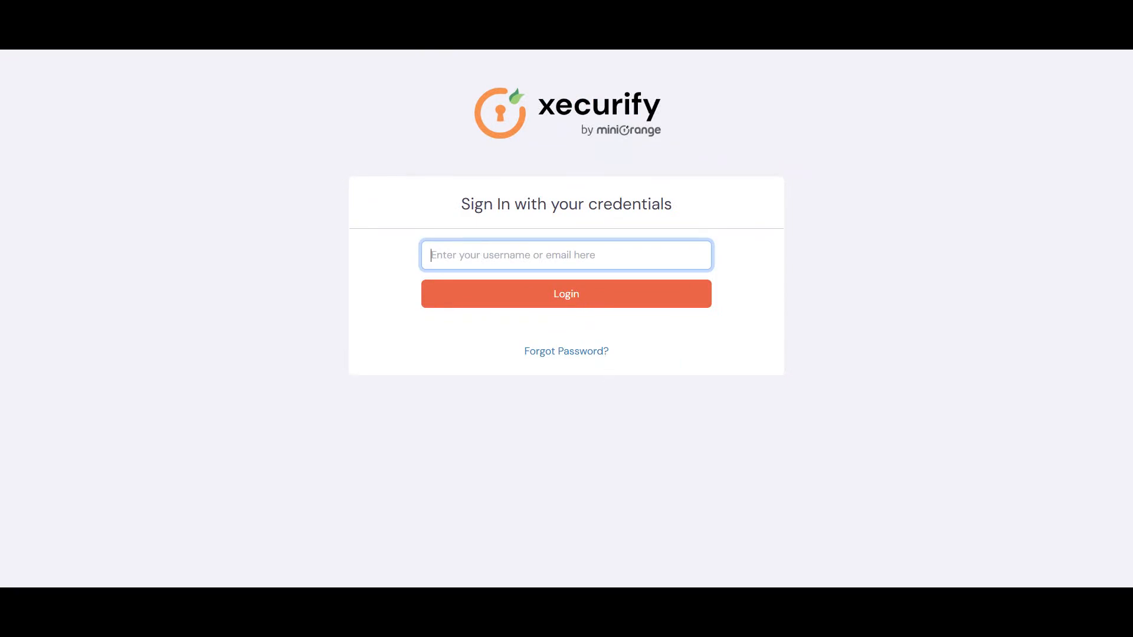
click(581, 295)
click(596, 298)
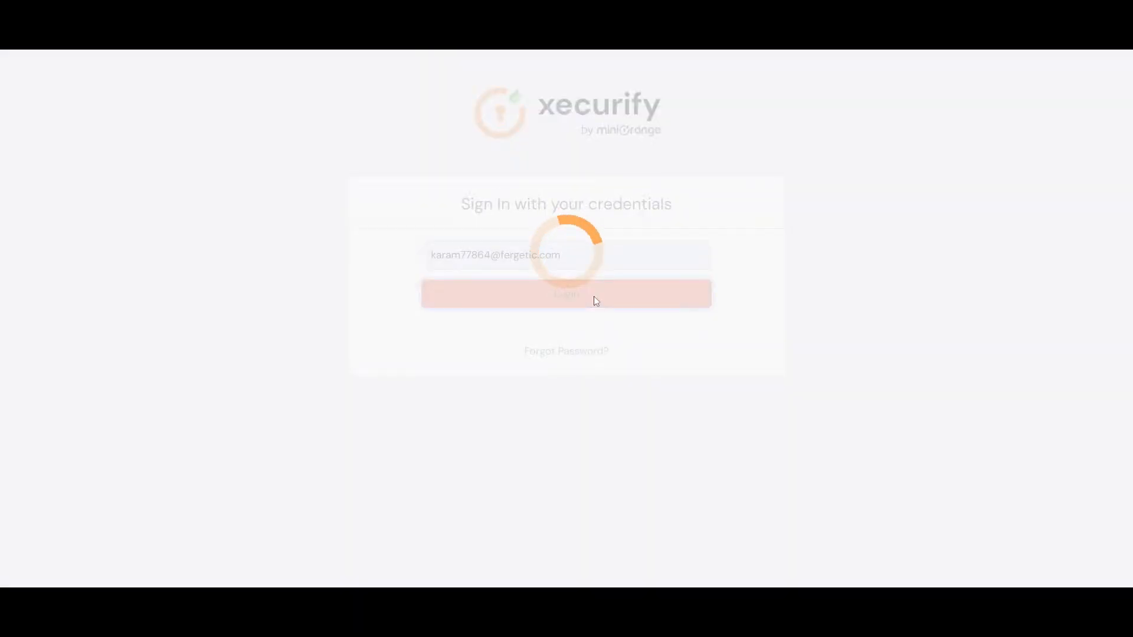
key(ctrl+v)
click(590, 345)
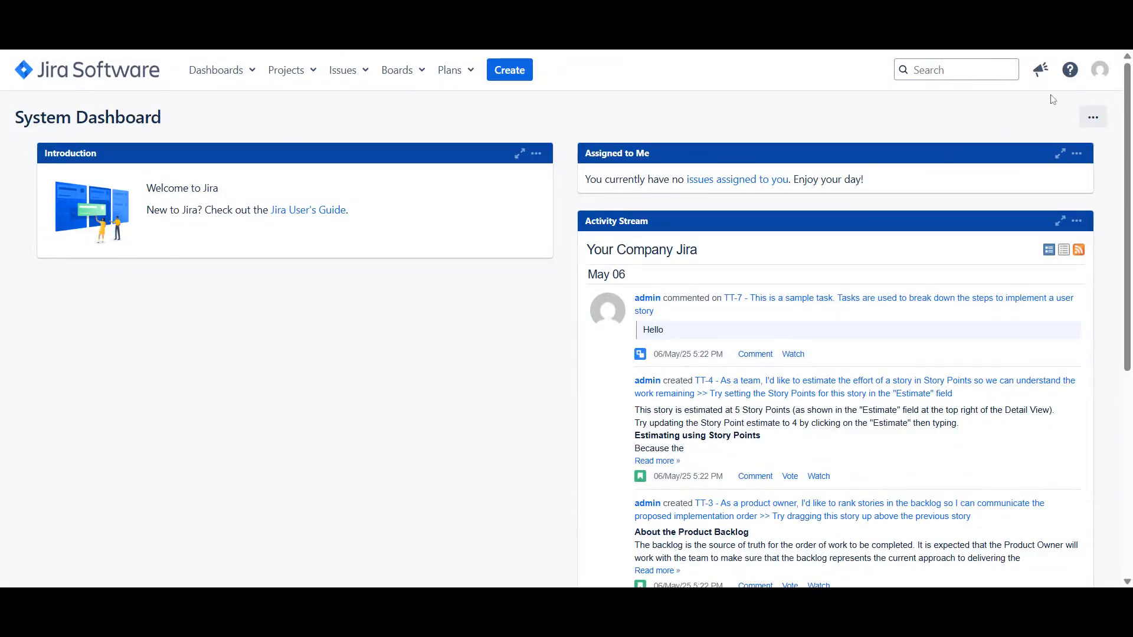
Step: Open the logged-in user's Jira profile to check the username, full name and e-mail
click(1101, 72)
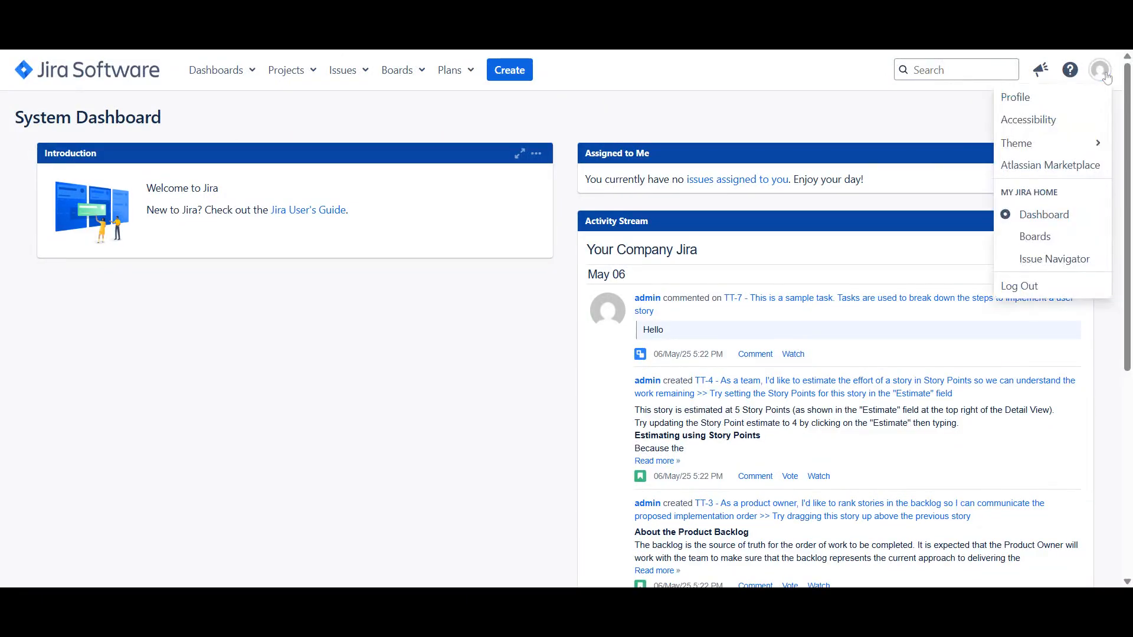
click(1071, 97)
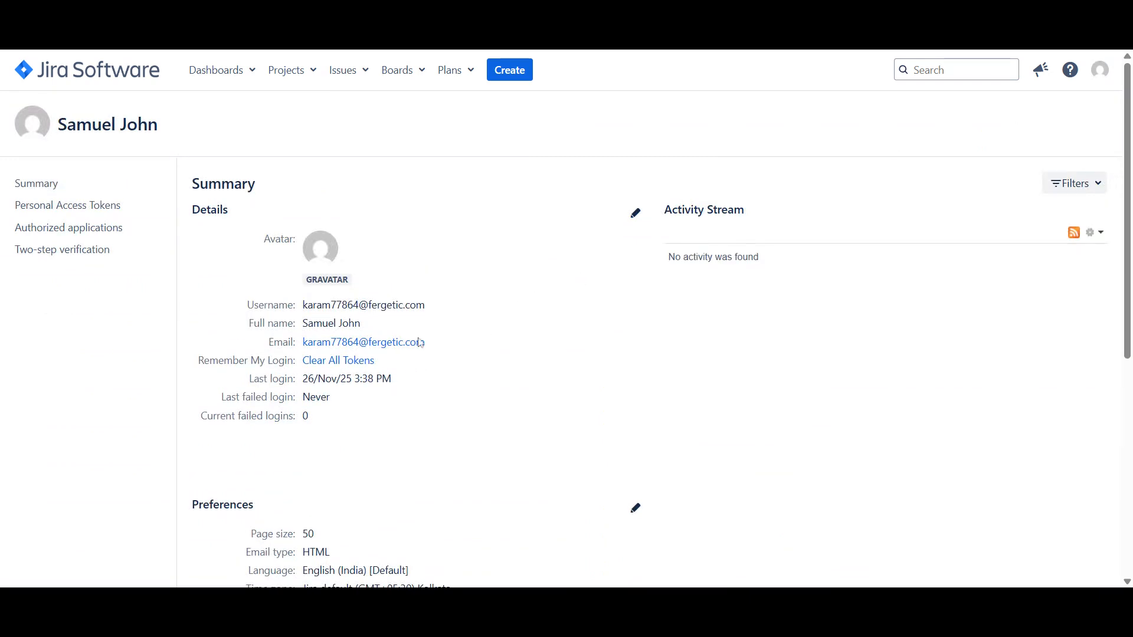